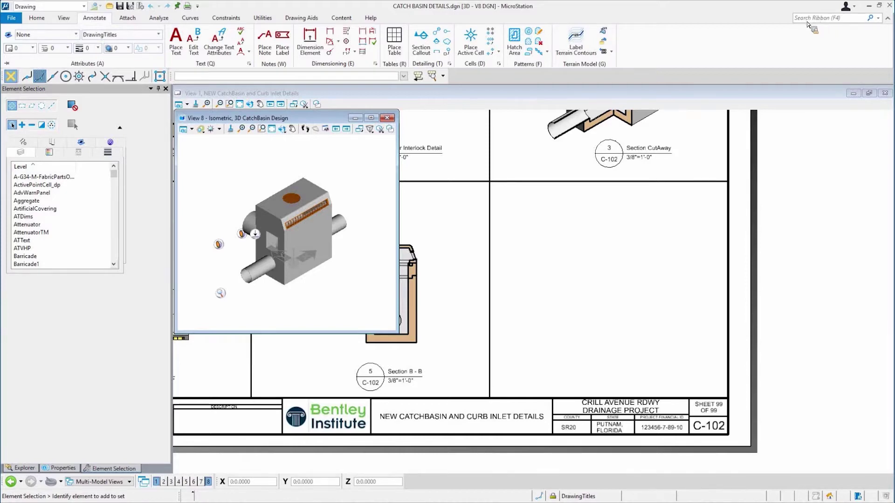
- Rotate View 8's catch basin design from isometric to a straight Top view
left_click(810, 21)
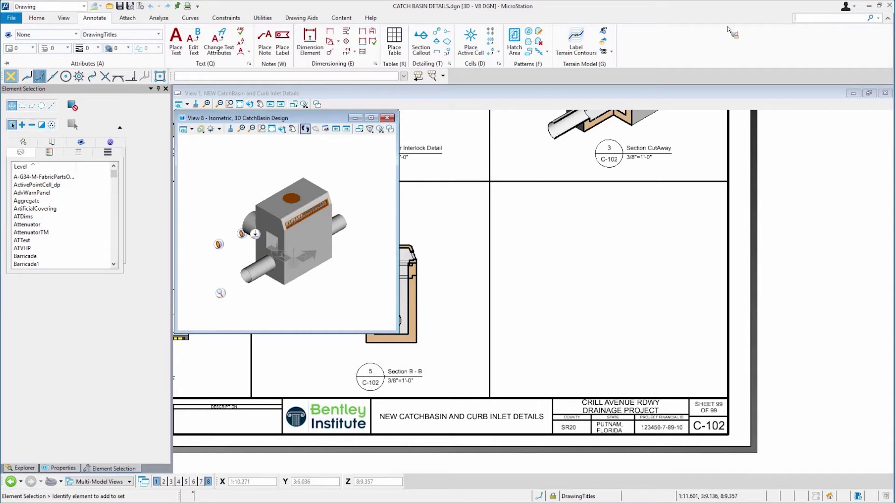
left_click(282, 130)
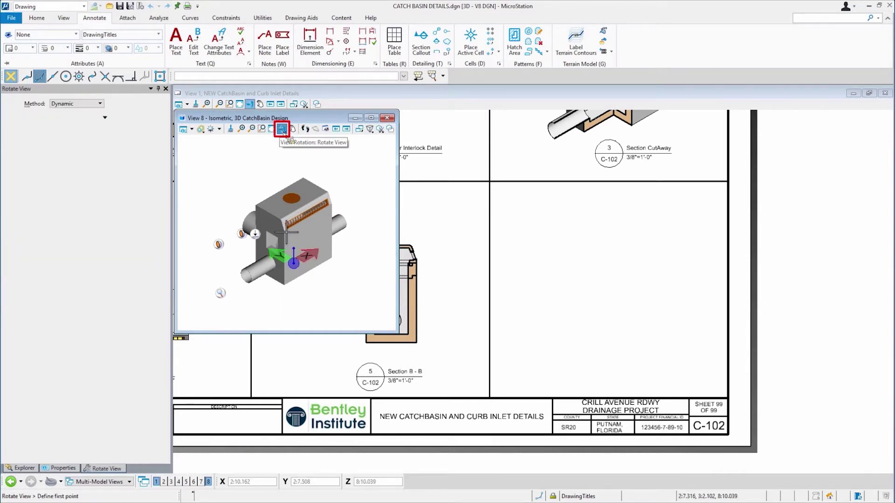
left_click(282, 130)
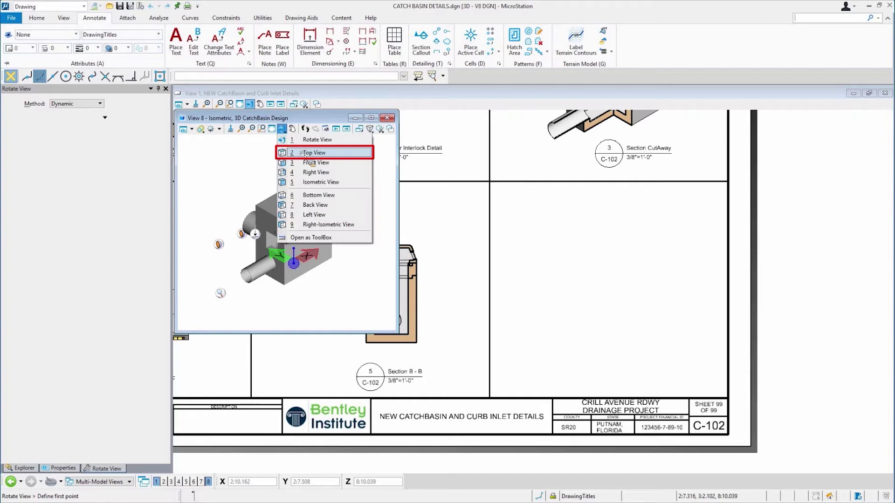
left_click(308, 153)
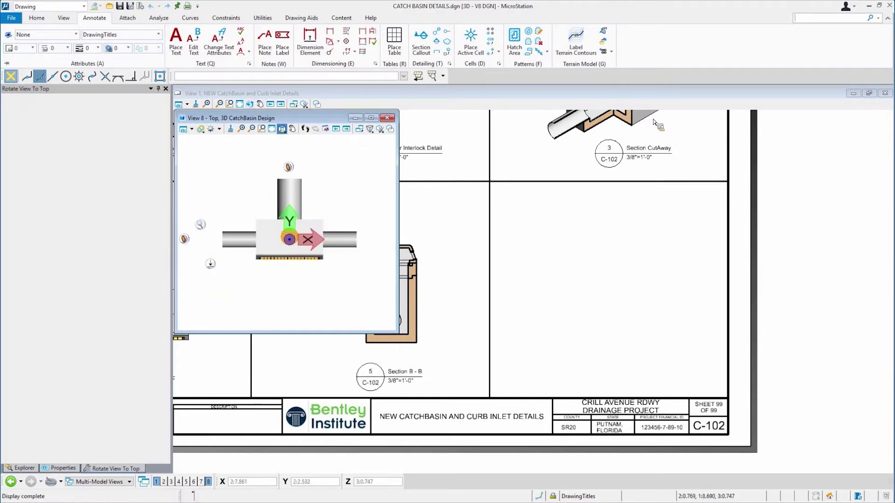
left_click(808, 21)
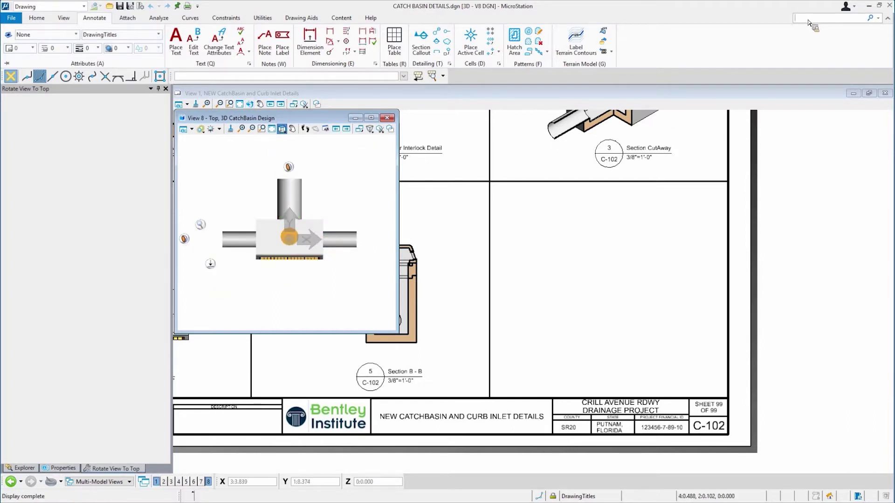
- Search the ribbon for 'elev' and bring up the Drawing > Annotate > Detailing tools
type("elev")
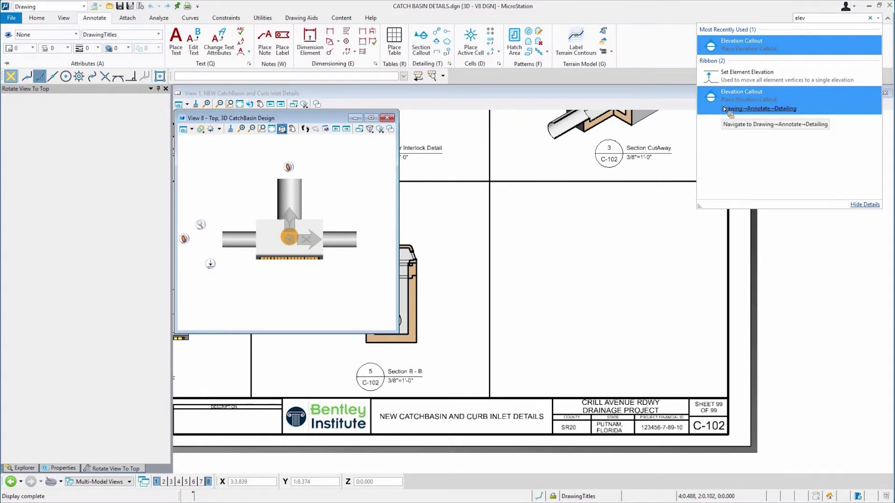
left_click(756, 113)
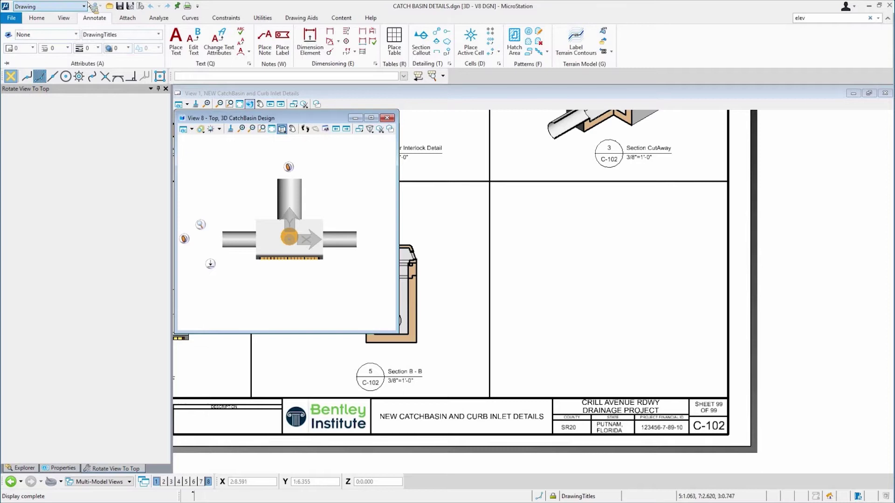
left_click(63, 18)
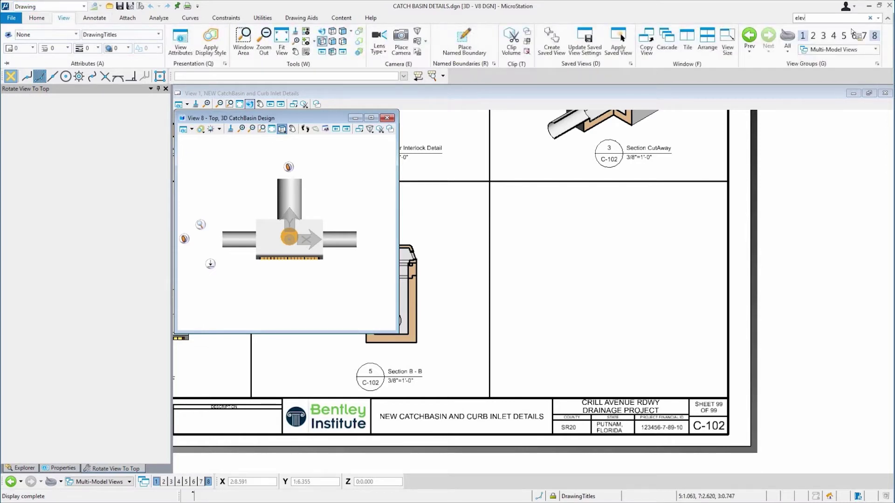
left_click(819, 18)
type("ele")
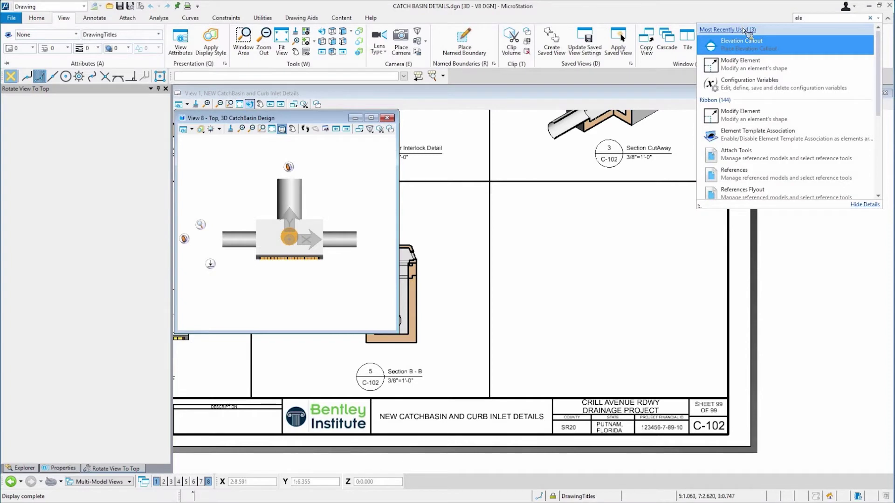
type("v")
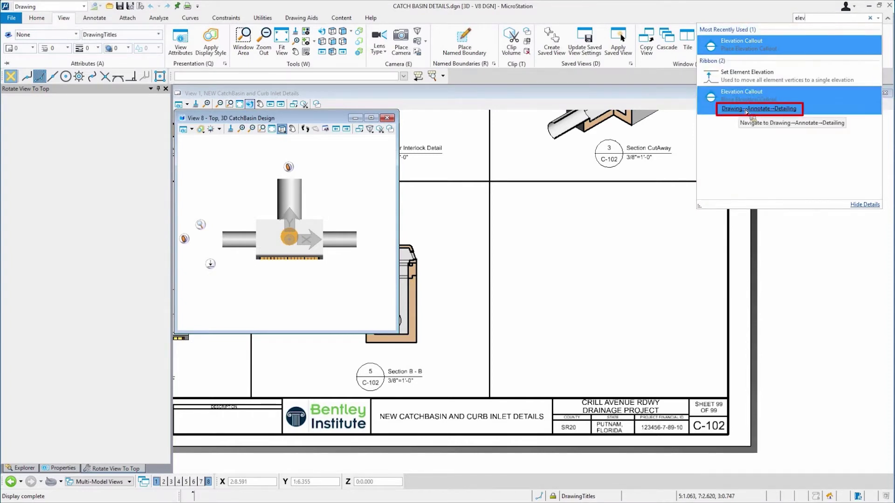
left_click(747, 112)
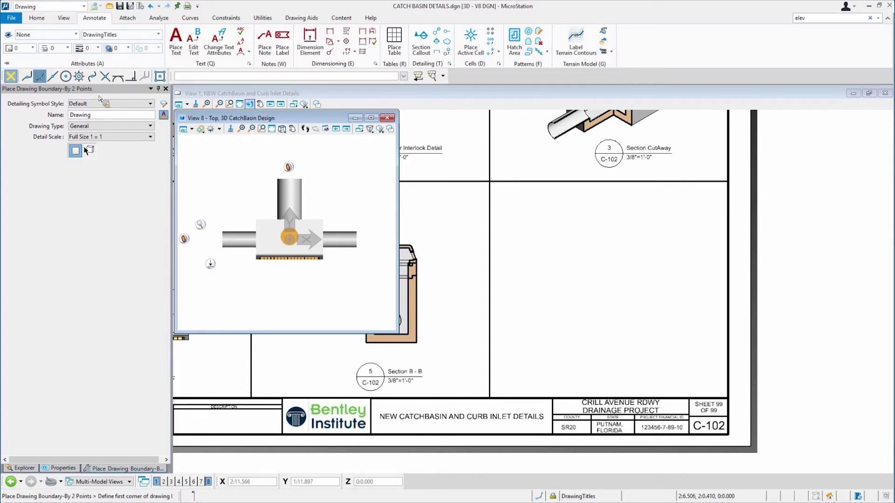
- Name the drawing boundary Elevation, with drawing type Elevation and detail scale 3/8"=1'-0"
type("Elevation")
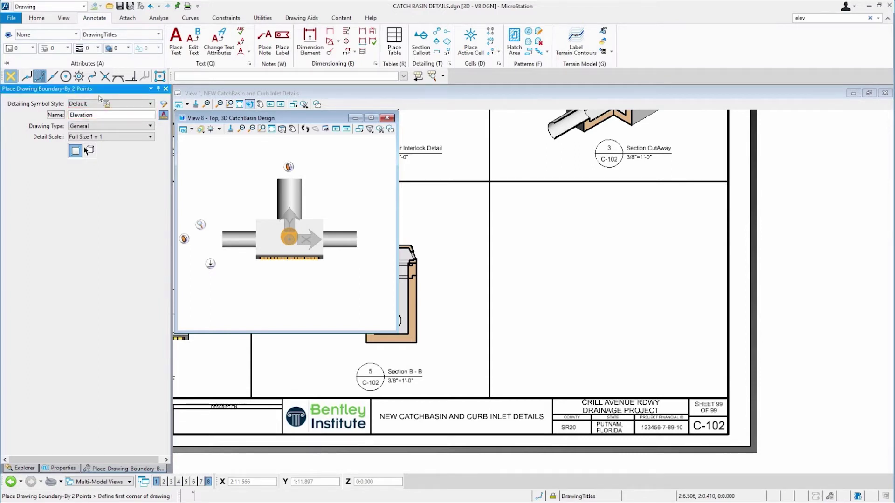
key("Tab")
left_click(99, 126)
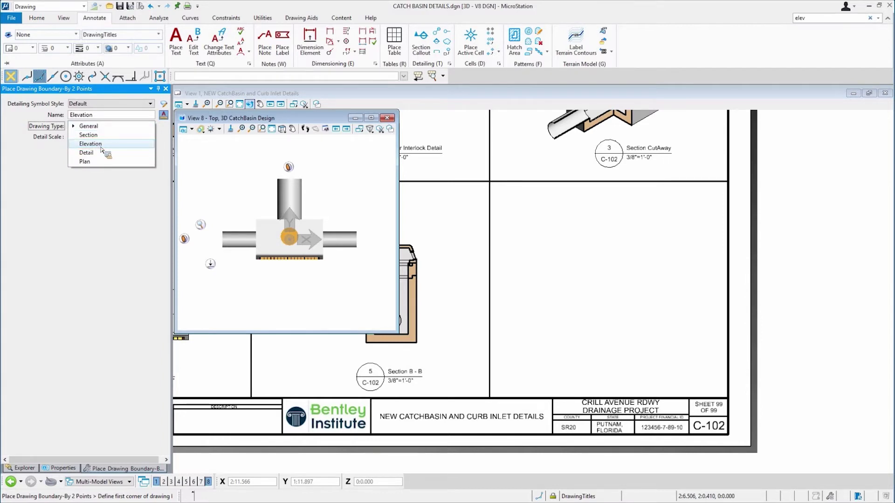
left_click(101, 147)
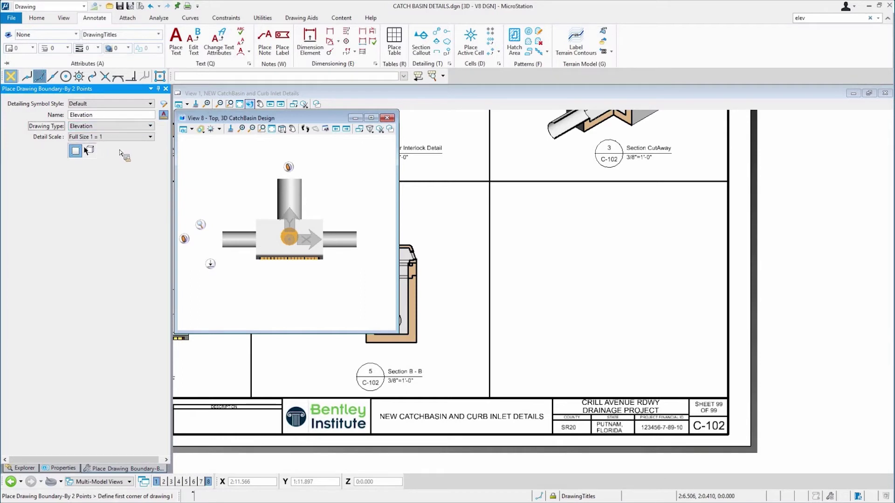
left_click(146, 136)
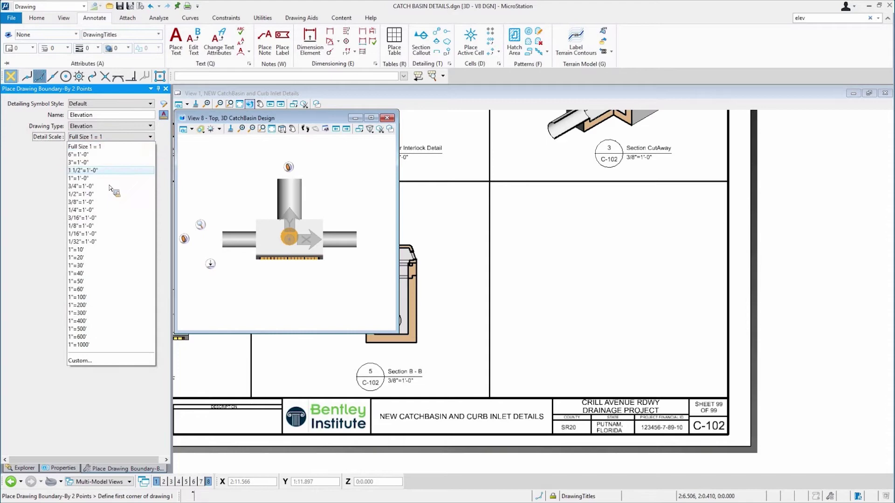
left_click(101, 207)
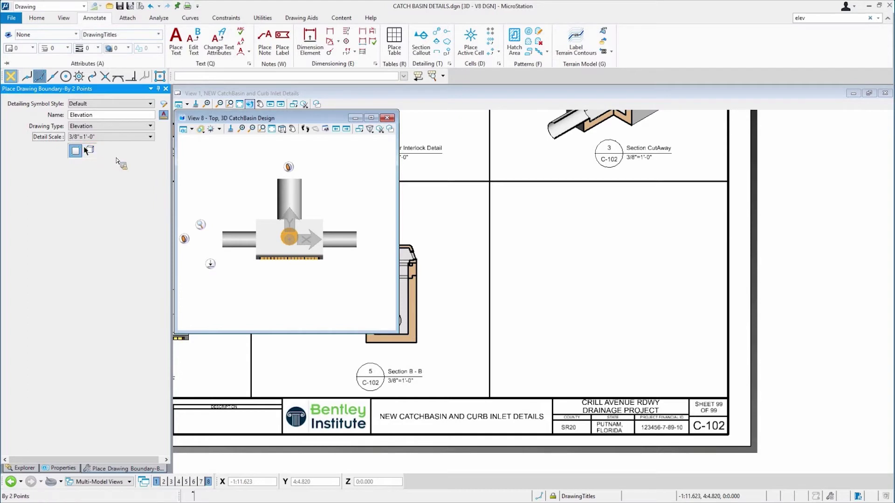
- Place the Elevation boundary by two corners on the sheet and drop the 6 / C-102 title below it
left_click(84, 150)
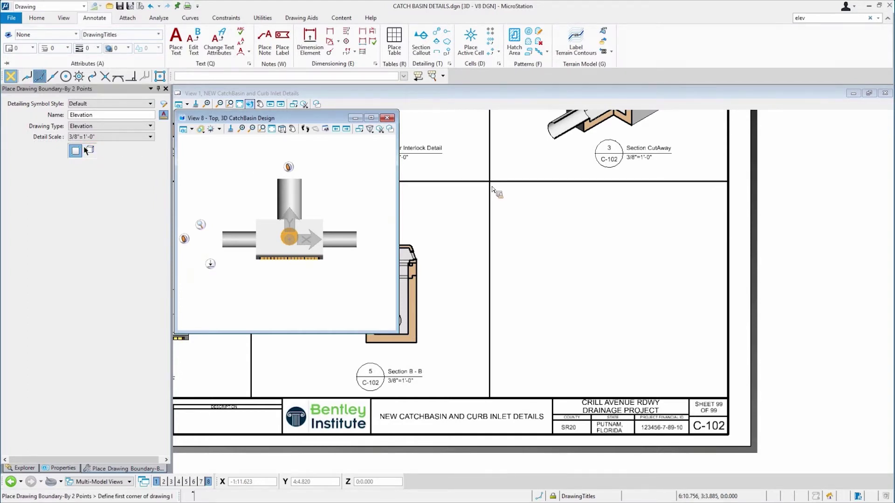
left_click(490, 181)
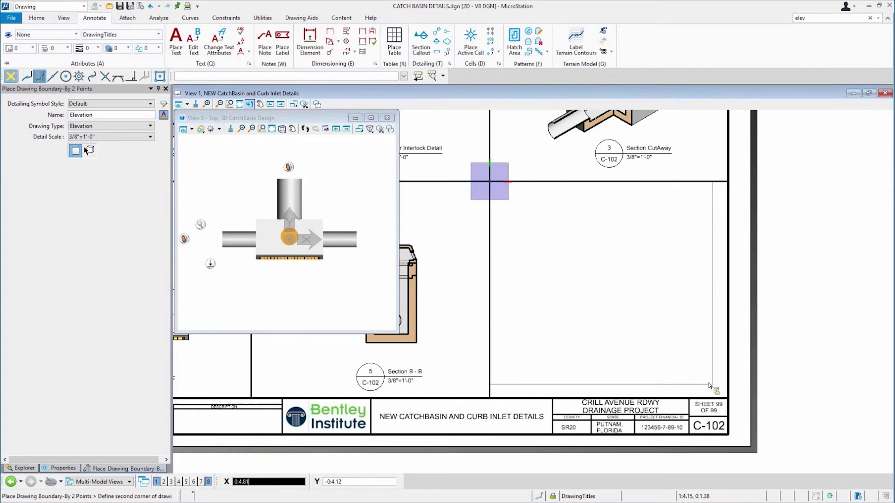
left_click(720, 404)
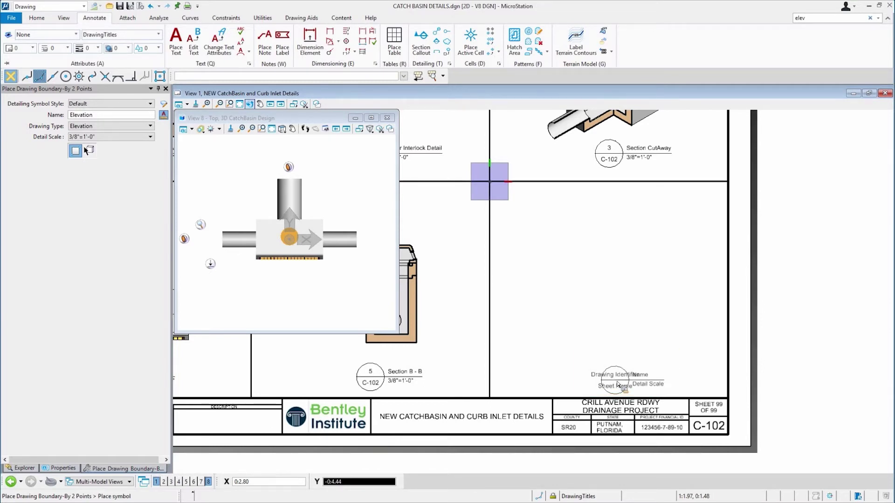
left_click(617, 385)
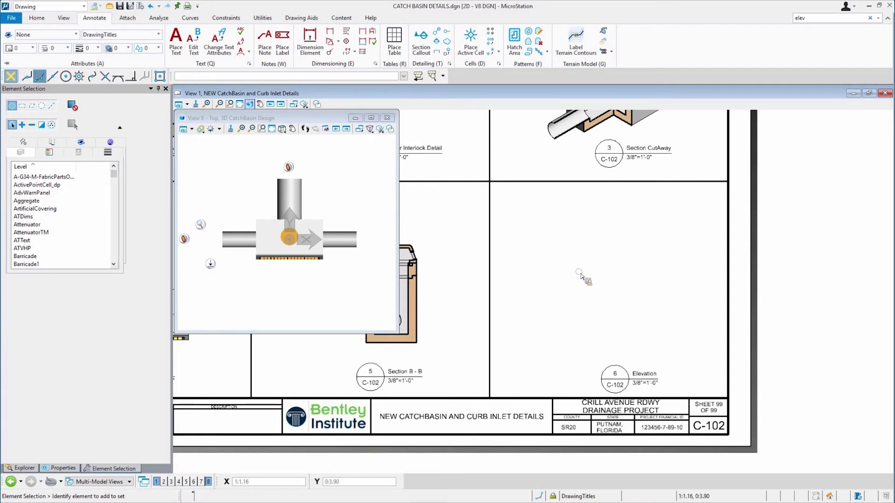
- Zoom View 1 out to show all six details and start the Elevation Callout tool
scroll(592, 296, "down", 3)
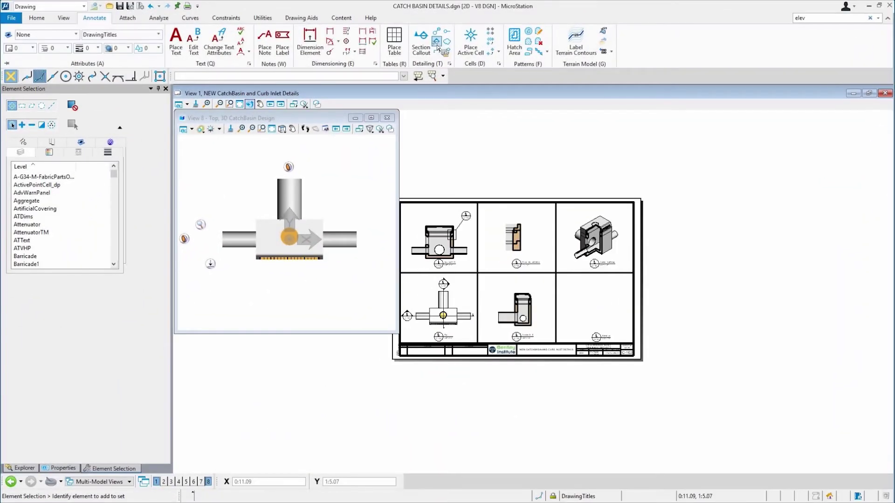
left_click(436, 43)
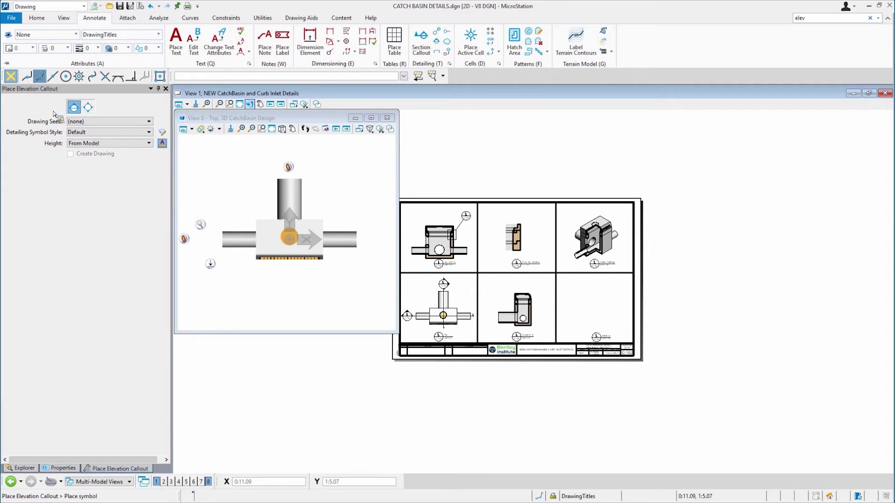
- Using the ViewsElevation seed, place the marker below the catch basin, aimed up toward it
left_click(88, 122)
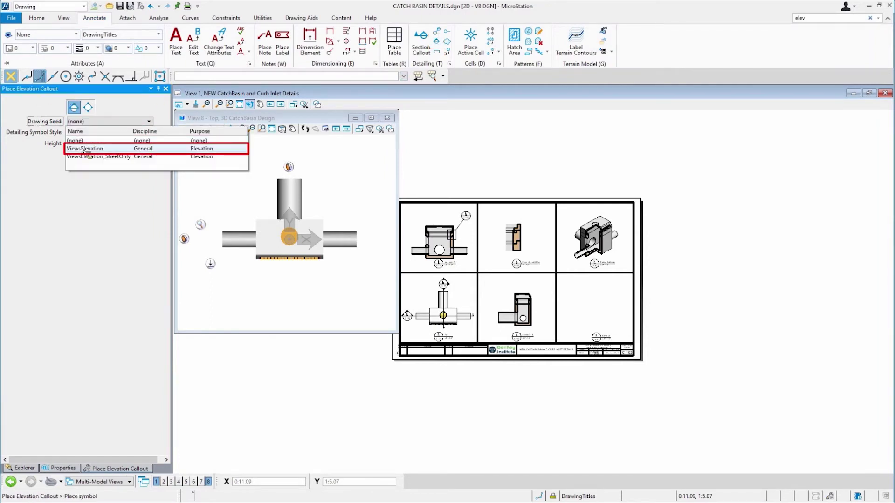
left_click(82, 149)
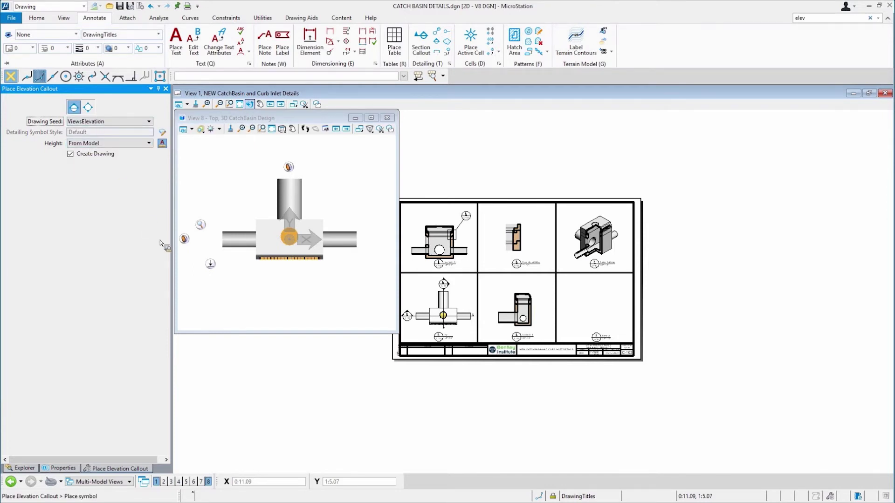
left_click(290, 314)
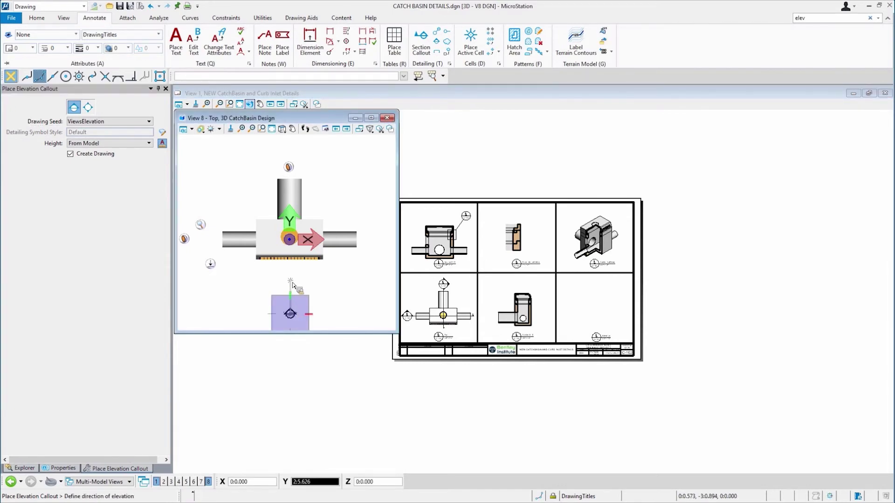
left_click(292, 285)
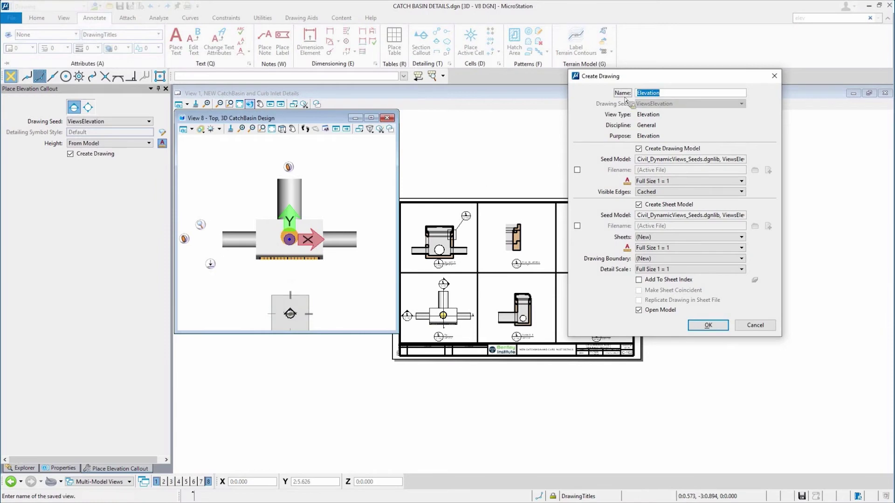
- Set the new drawing's model scale to 3/8"=1'-0" with Dynamic visible edges
left_click_drag(674, 80, 433, 93)
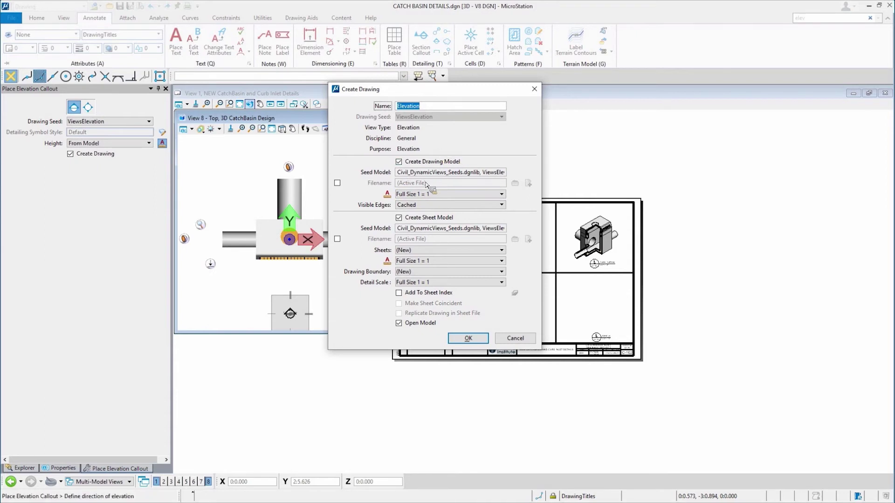
left_click(417, 194)
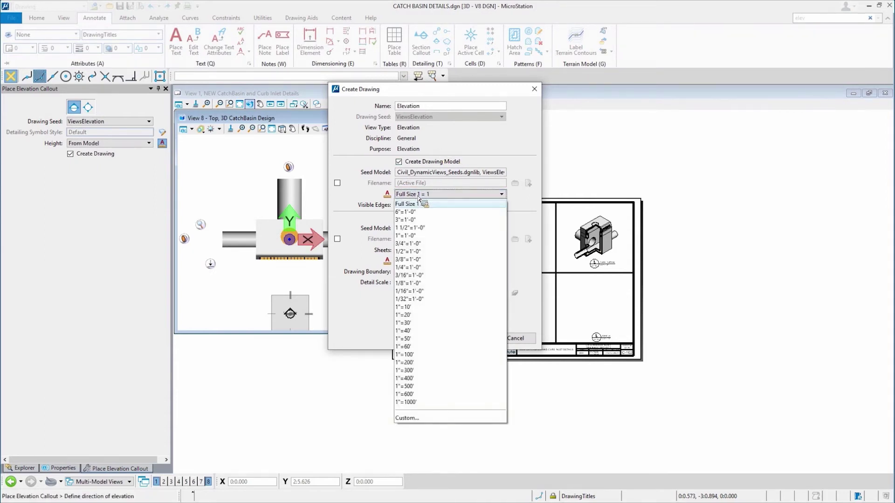
left_click(415, 261)
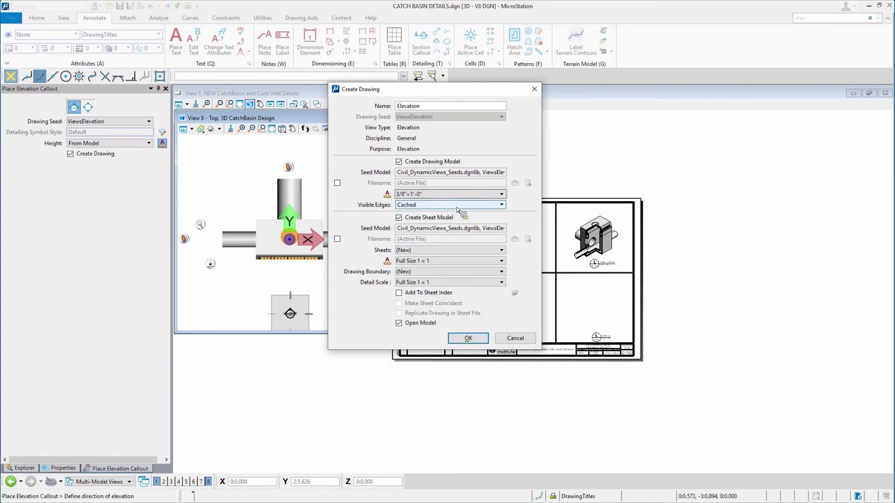
left_click(502, 205)
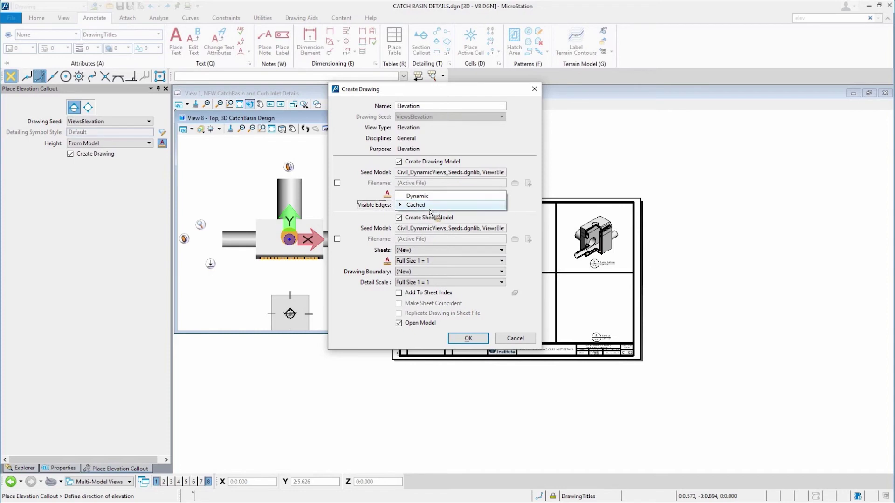
left_click(423, 197)
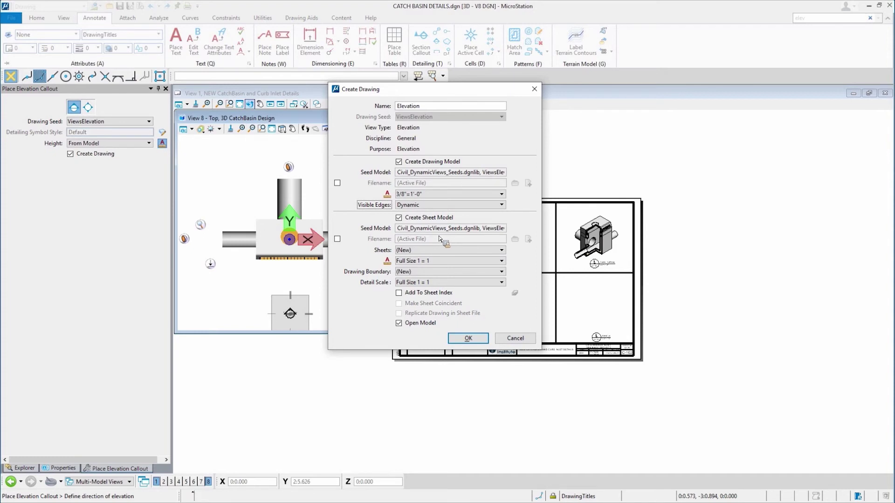
- Place the drawing on sheet NEW CatchBasin and Curb Inlet Details, Elevation boundary, 3/8"=1'-0", and create it
left_click(420, 254)
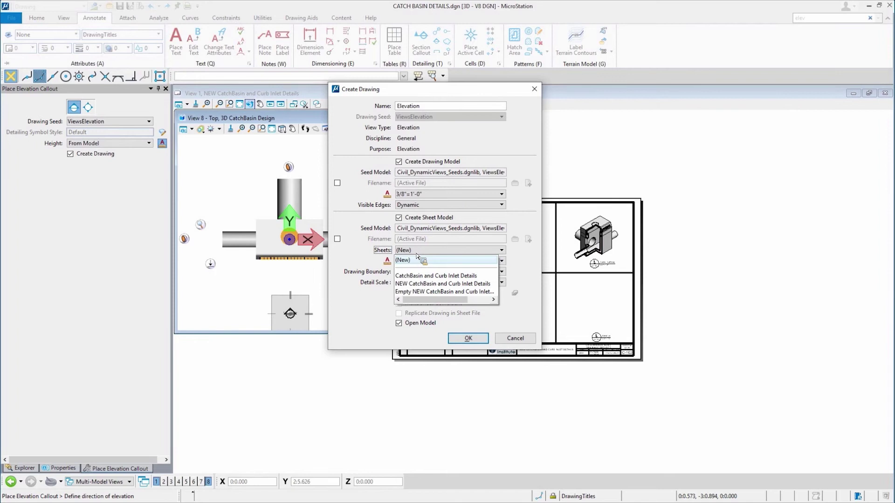
left_click(419, 284)
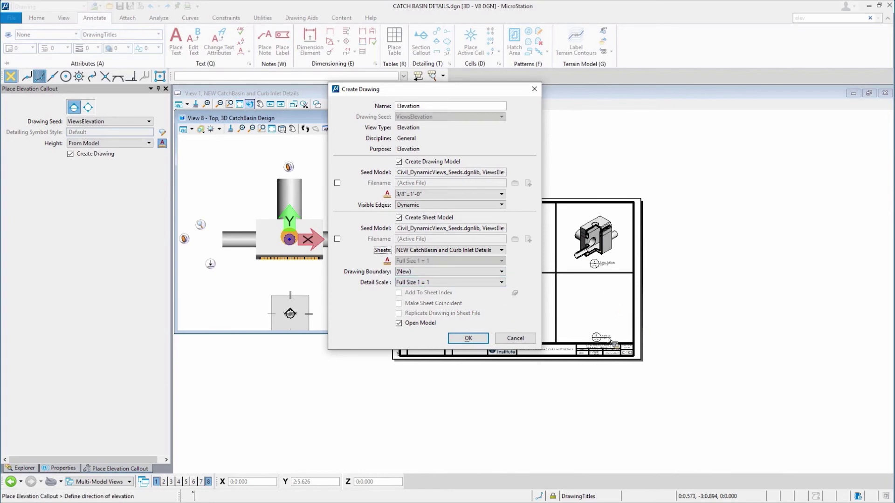
left_click(402, 273)
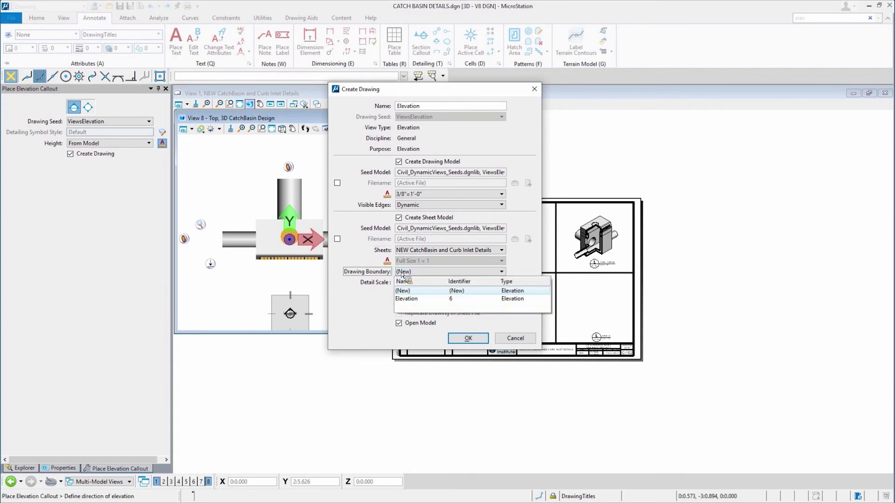
left_click(420, 300)
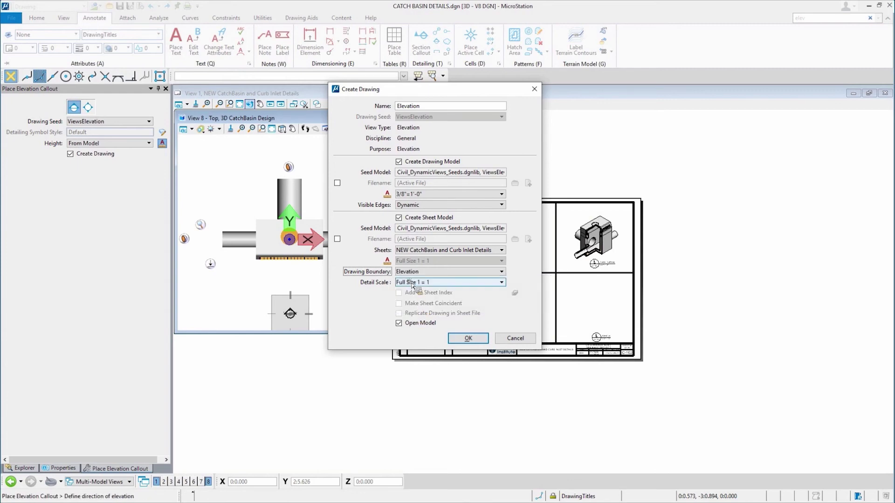
left_click(448, 283)
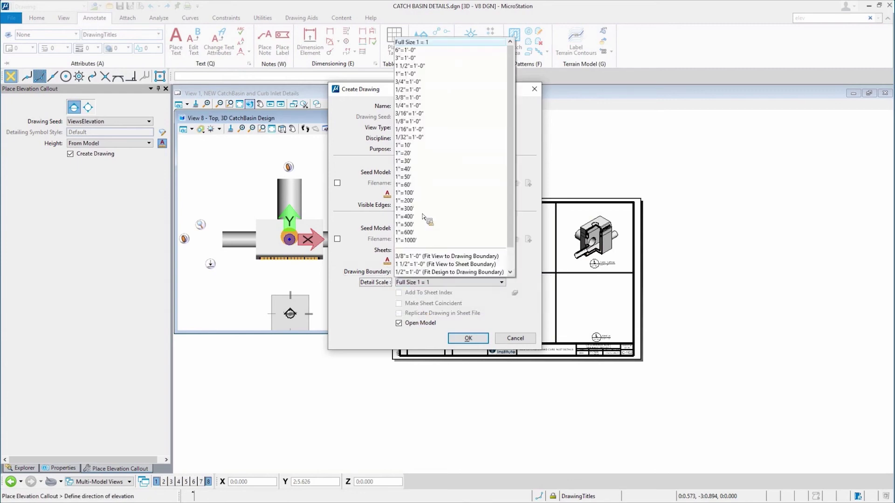
left_click(412, 98)
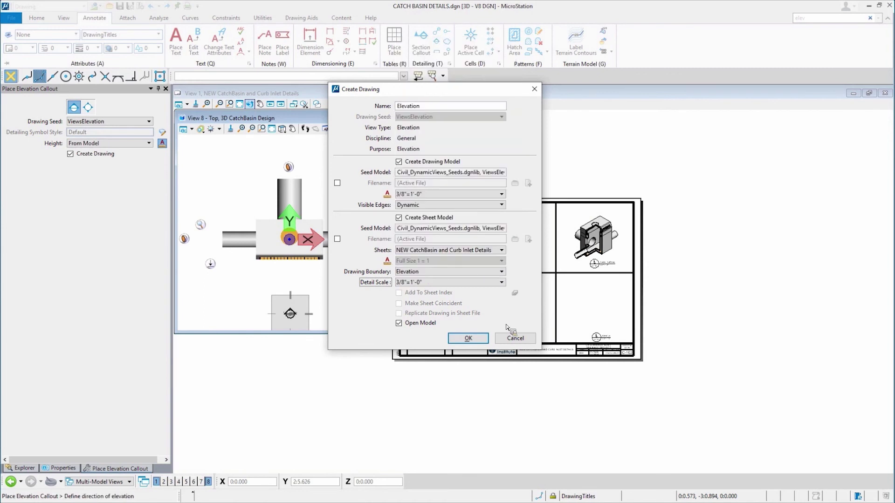
left_click(467, 338)
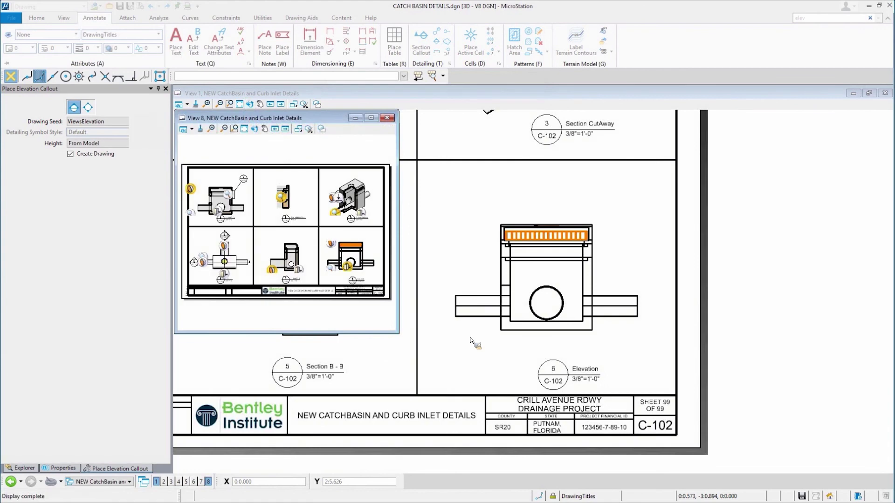